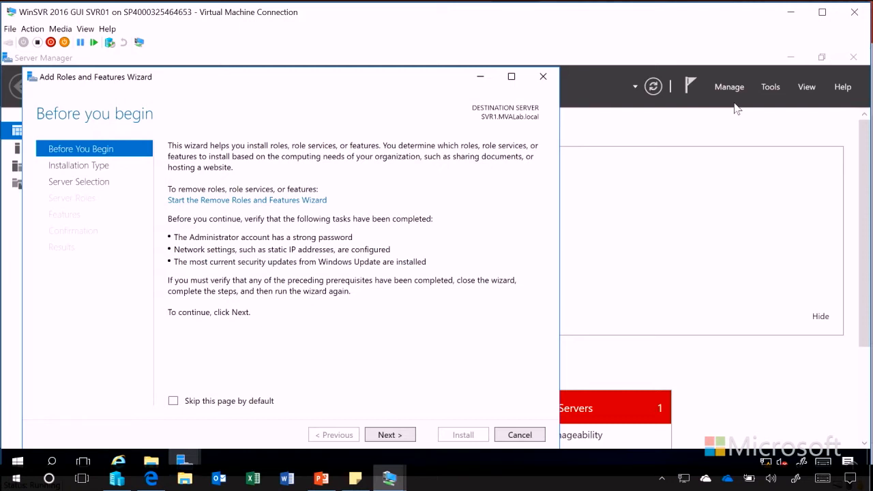
Pick role-based installation on SVR1.MVALab.local and tick Active Directory Domain Services.
double_click(418, 79)
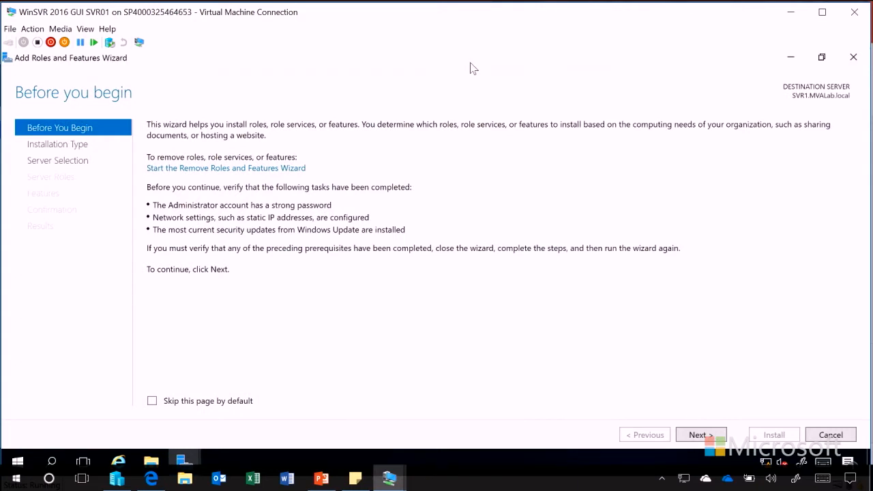
left_click(712, 435)
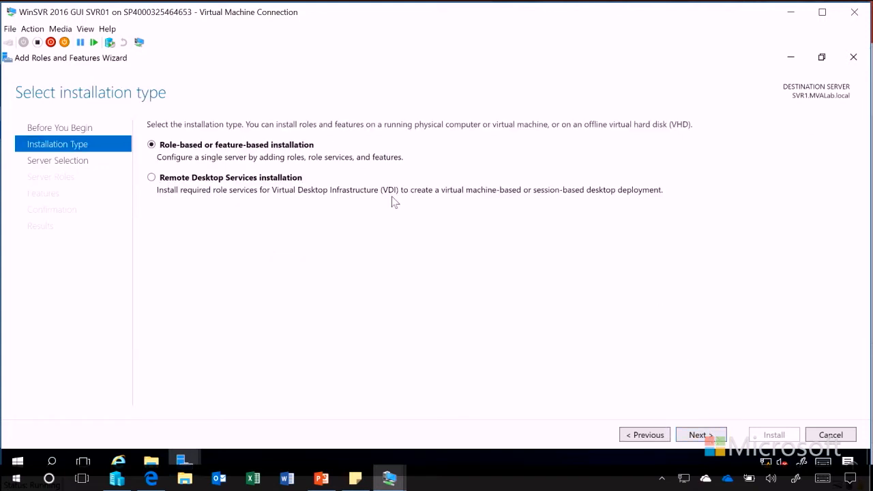
left_click(697, 435)
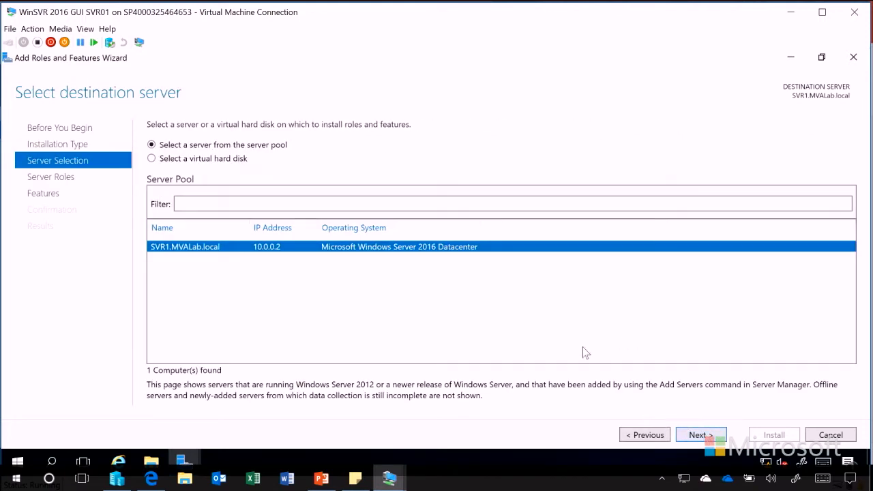
left_click(698, 435)
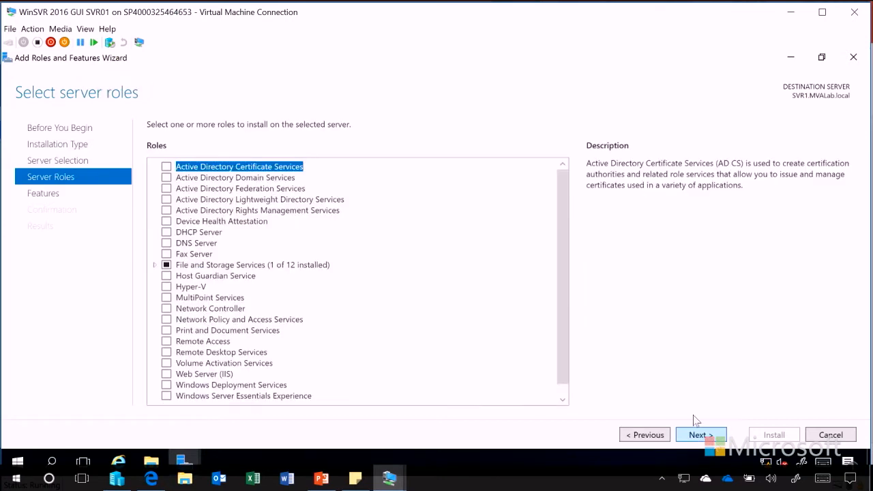
left_click(167, 179)
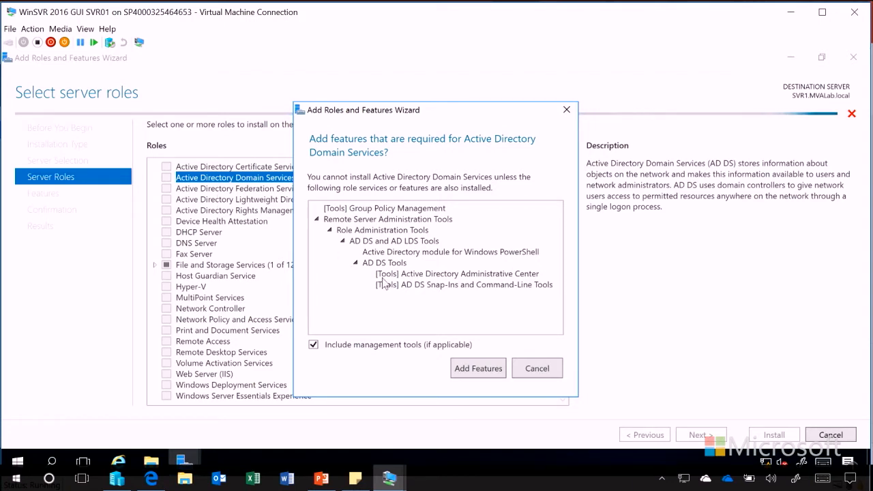
Accept AD DS management tools and advance past Features and AD DS pages to the confirmation summary.
left_click(479, 369)
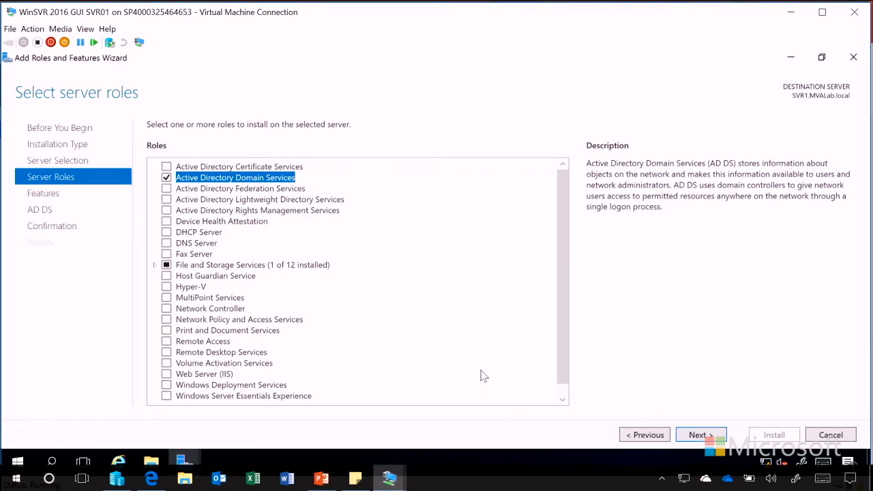
left_click(708, 437)
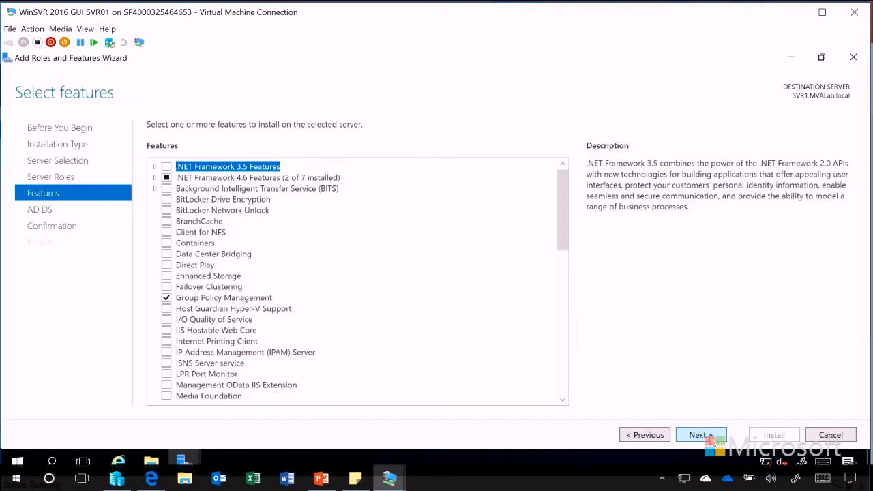
left_click(701, 435)
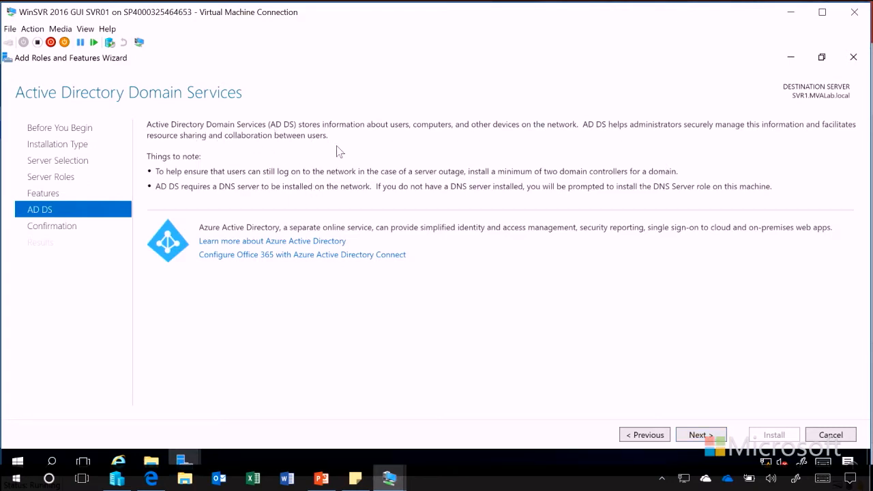
left_click(706, 436)
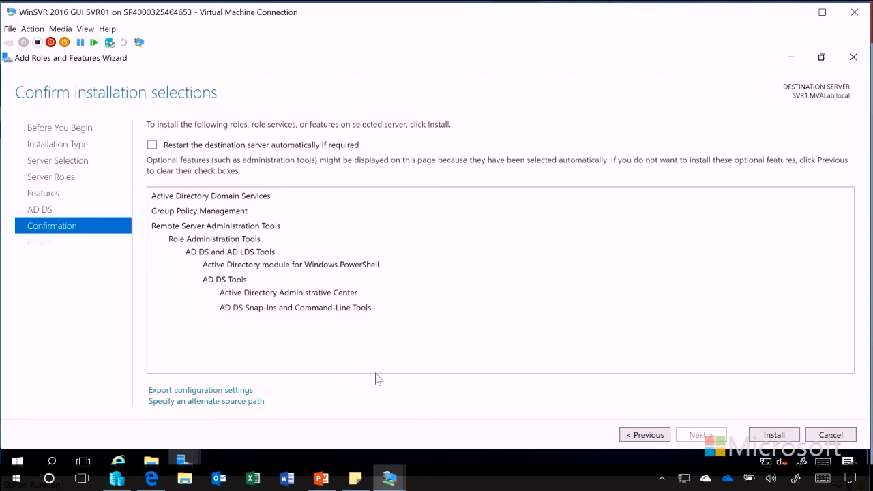
Install AD DS, Group Policy Management and AD DS administration tools on SVR1.MVALab.local.
mouse_move(197, 394)
mouse_move(236, 408)
mouse_move(232, 392)
left_click(775, 435)
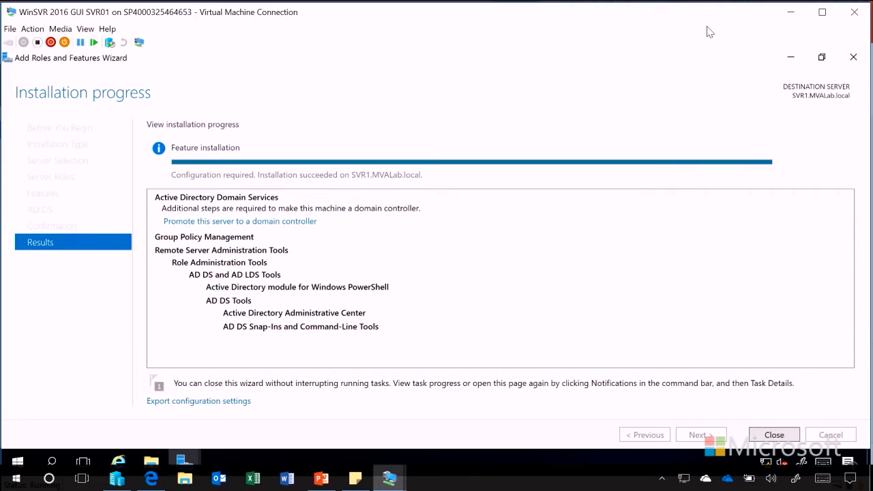
Start promotion, choose adding a domain controller to existing MVALab.local, and enter domain administrator credentials.
left_click(213, 222)
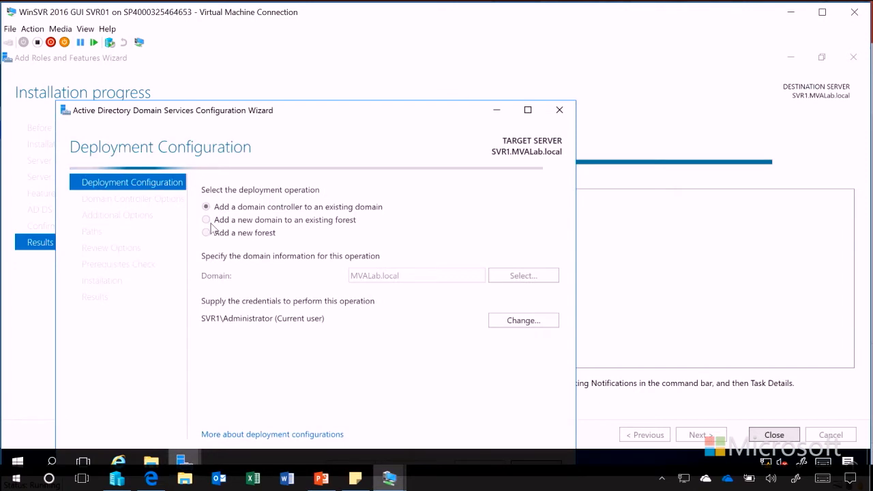
left_click_drag(327, 112, 431, 65)
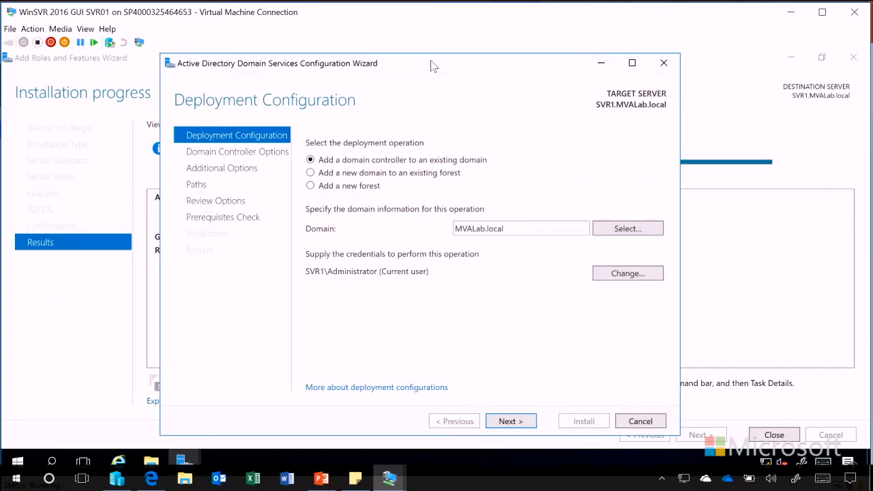
left_click(333, 188)
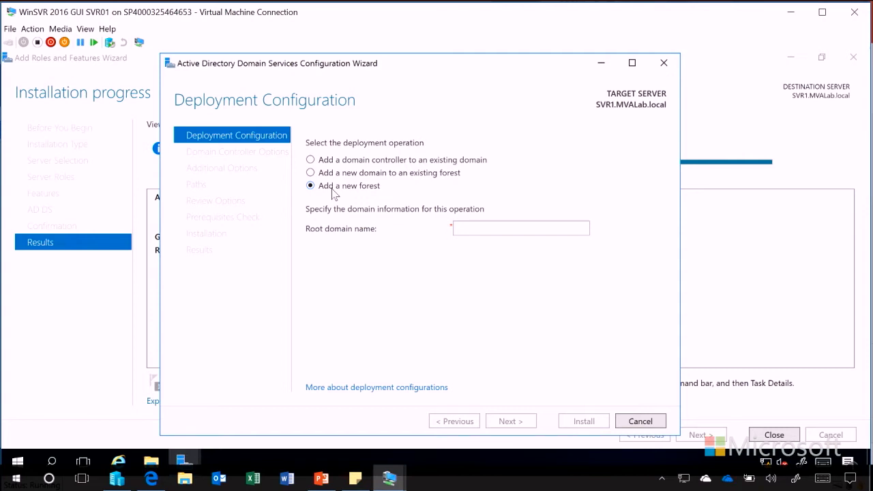
left_click(367, 176)
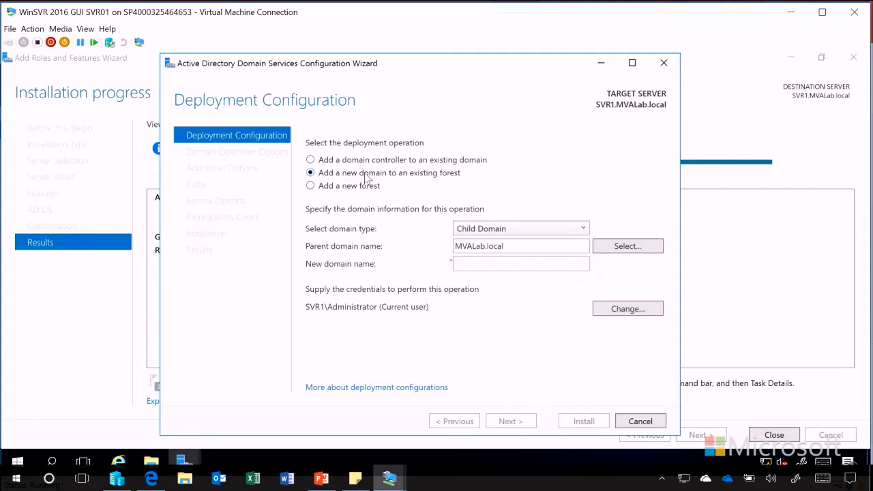
left_click(357, 161)
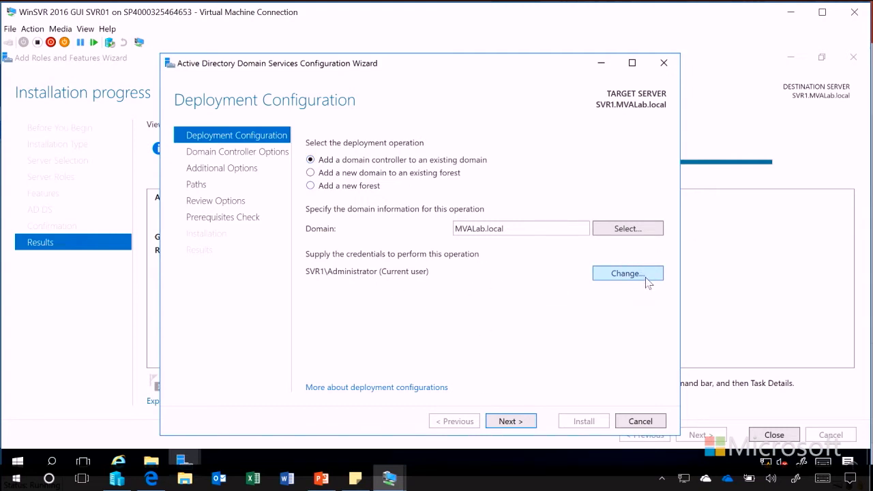
left_click(511, 421)
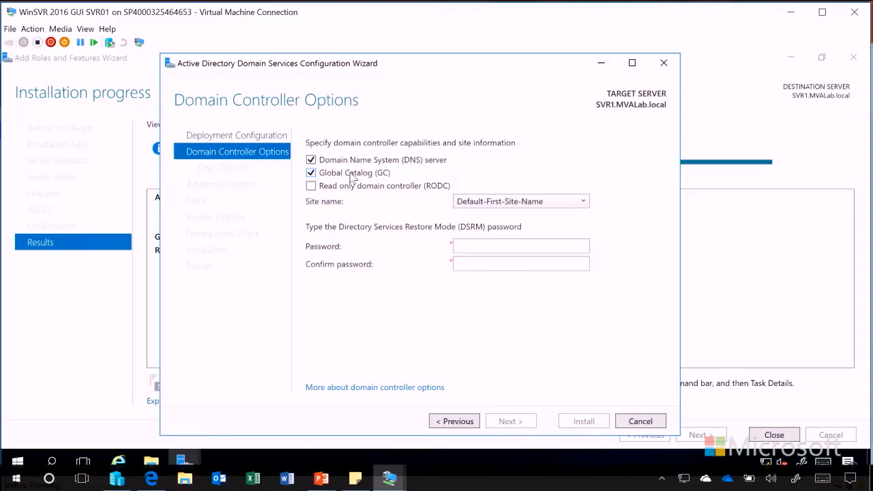
Keep DNS server and Global Catalog enabled and enter and confirm the DSRM password.
left_click(352, 176)
left_click(352, 176)
left_click(481, 245)
type("Passw0rd!")
key("Tab")
type("Passw0rd!")
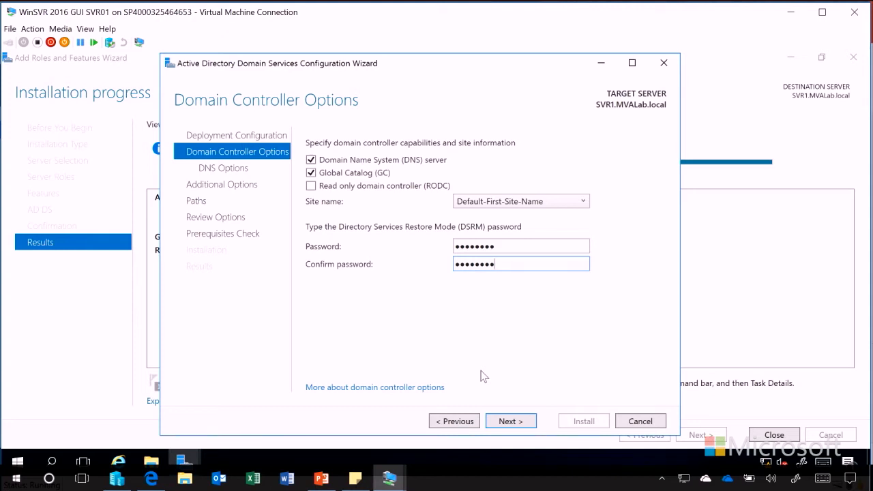
left_click(510, 422)
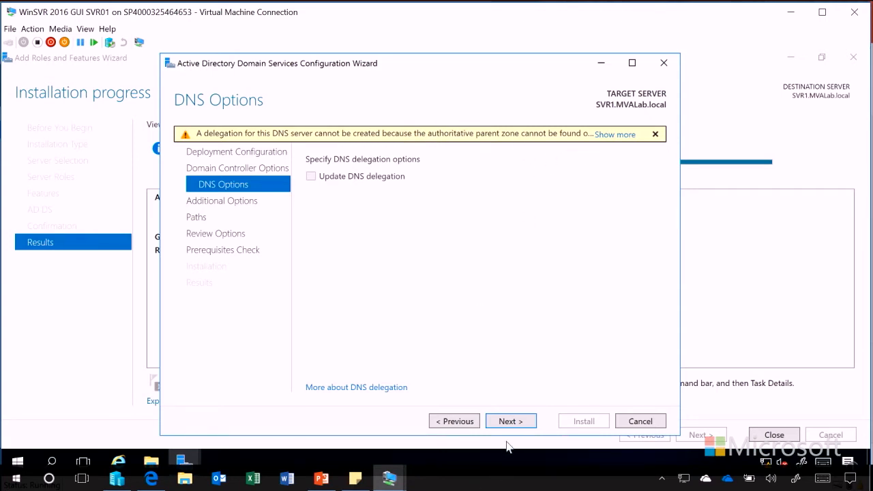
Pass DNS Options and tick Install from media on Additional Options.
left_click(519, 422)
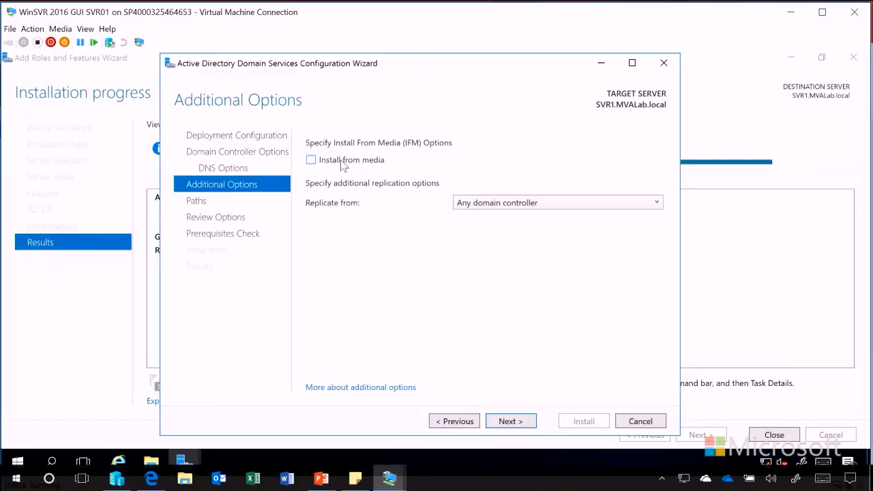
left_click(342, 161)
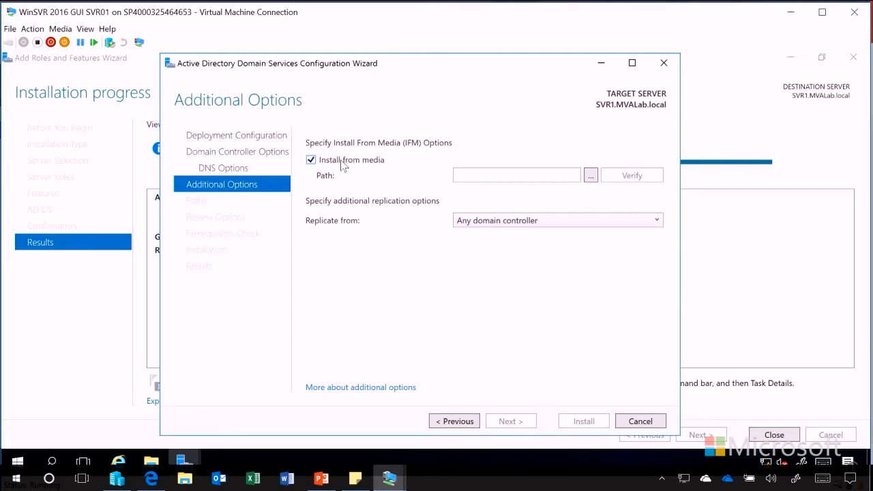
Untick Install from media and keep replicating from Any domain controller.
left_click(341, 162)
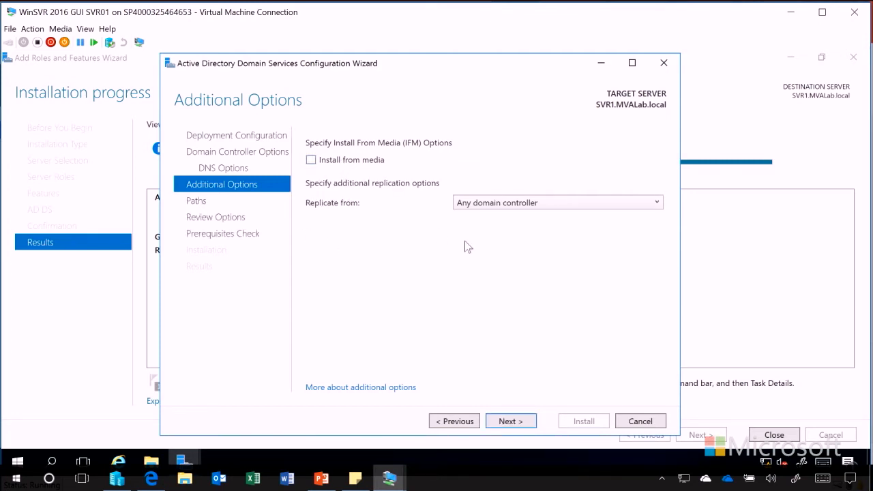
left_click(586, 203)
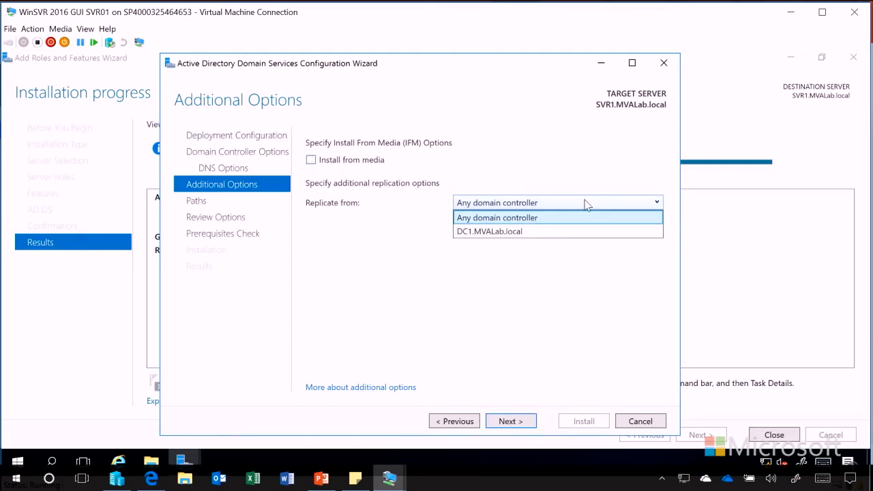
left_click(511, 161)
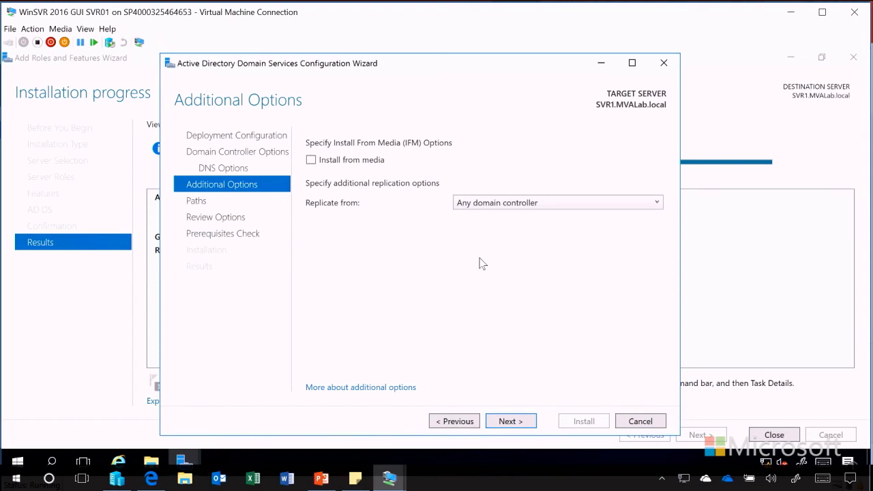
left_click(527, 425)
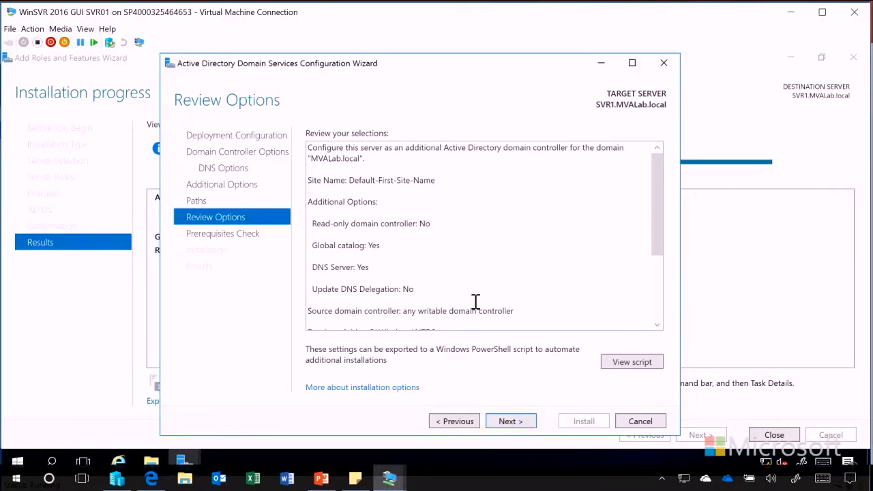
Accept default paths and reviewed options to run the prerequisites check.
left_click(509, 422)
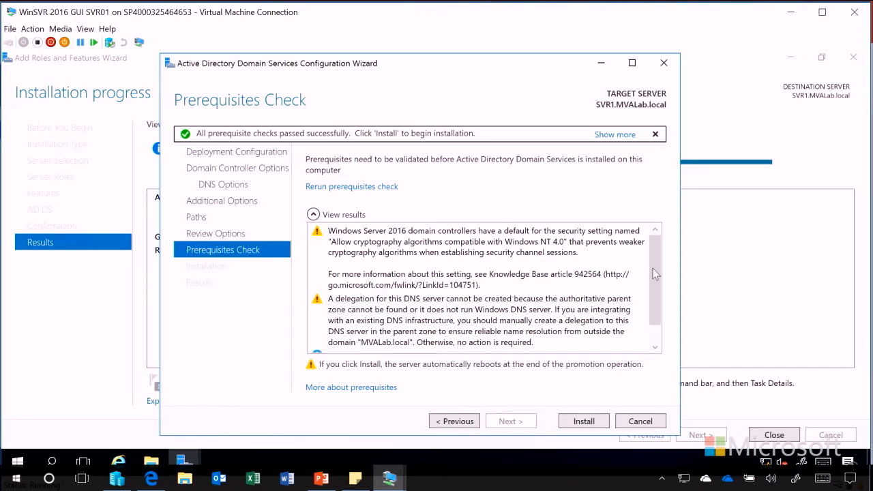
Scroll the prerequisite results to the end to confirm all checks passed.
left_click_drag(659, 273, 651, 321)
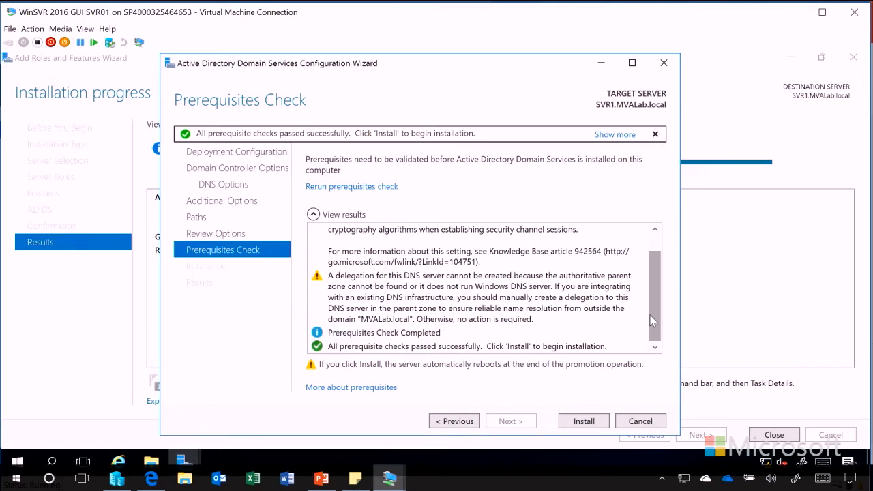